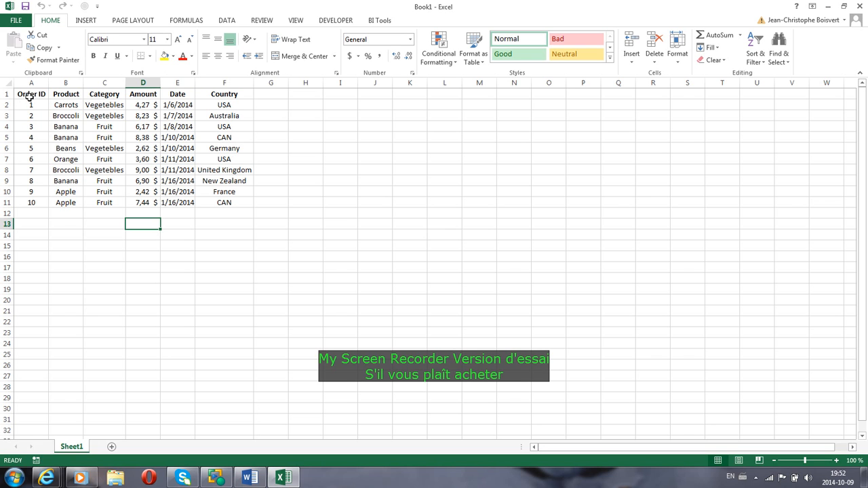
Step: Create a PivotTable from the data range A1:F11 on Sheet1, placed in a new worksheet
left_click(31, 96)
left_click_drag(23, 95, 224, 202)
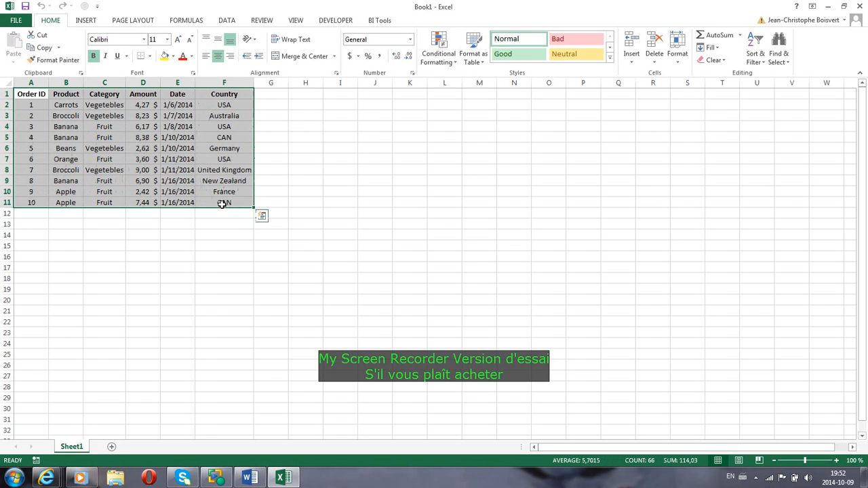
left_click(86, 22)
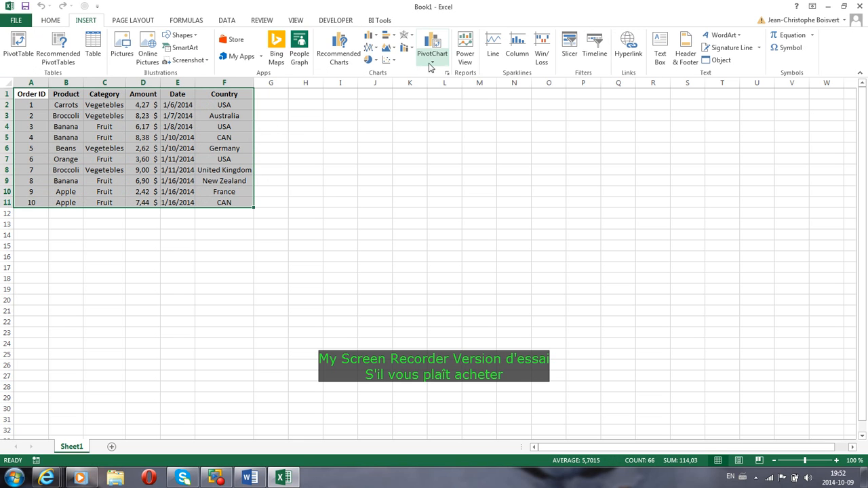
left_click(19, 43)
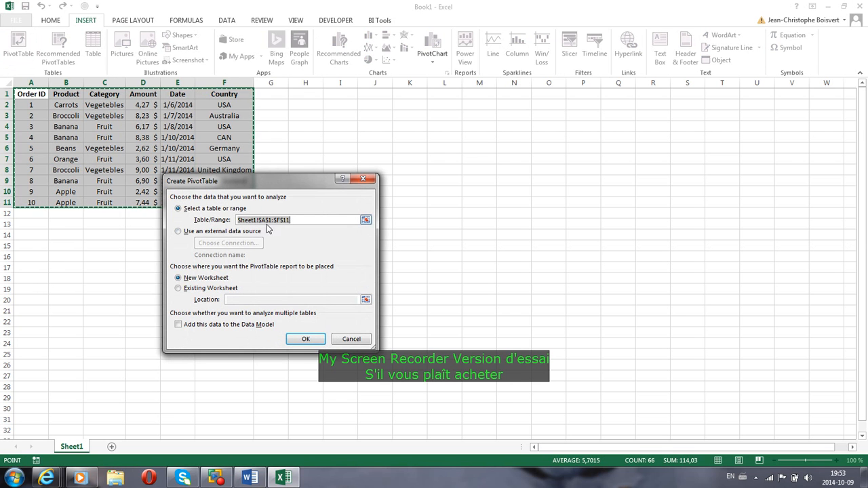
left_click(179, 290)
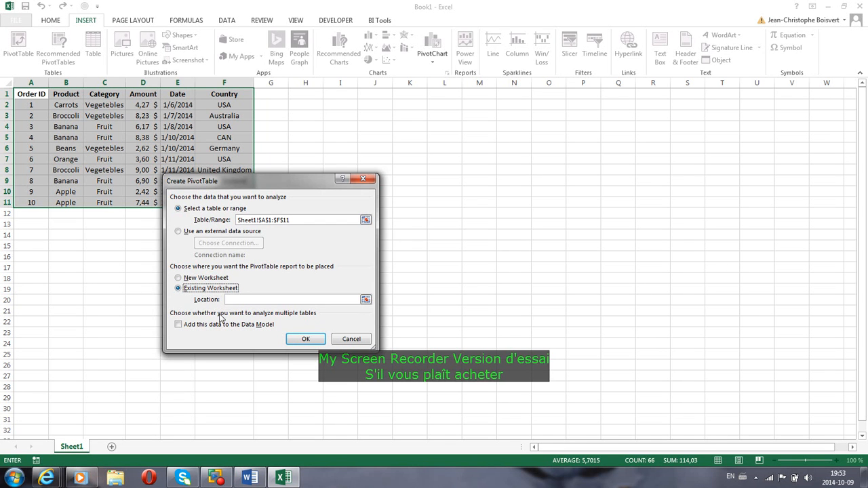
left_click(178, 278)
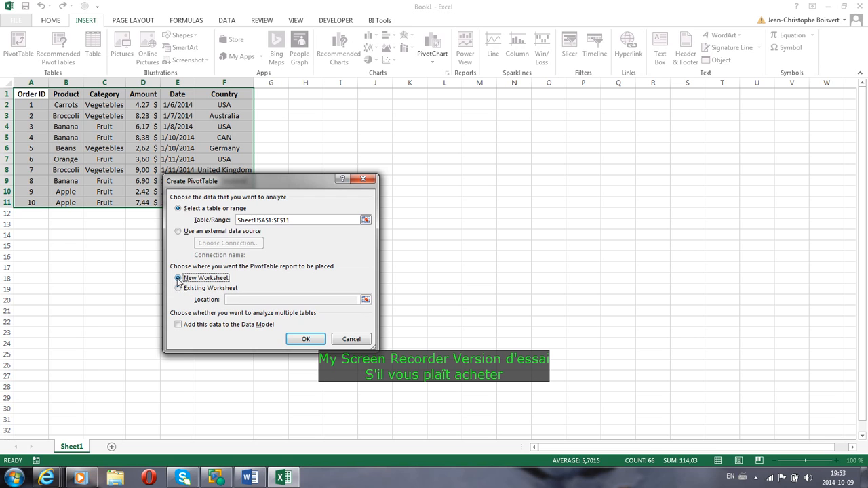
left_click(306, 340)
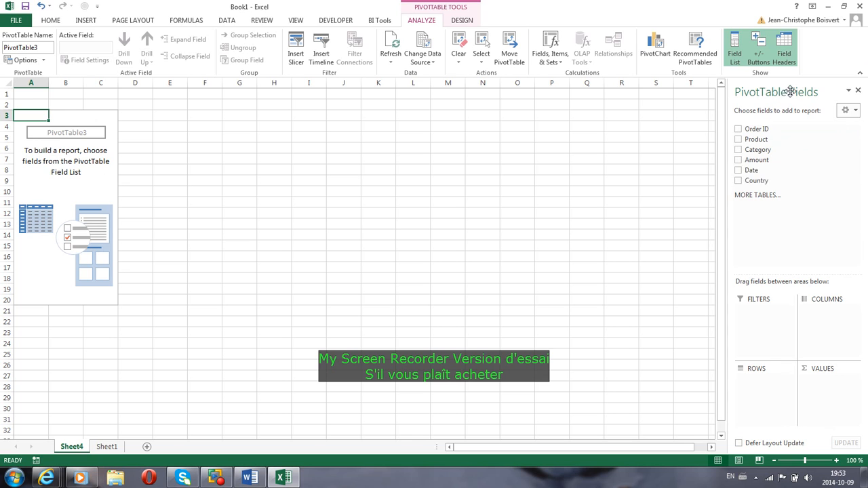
Step: Add the fields Order ID, Product, Amount, Country and Category to the PivotTable report, in that order
left_click(739, 130)
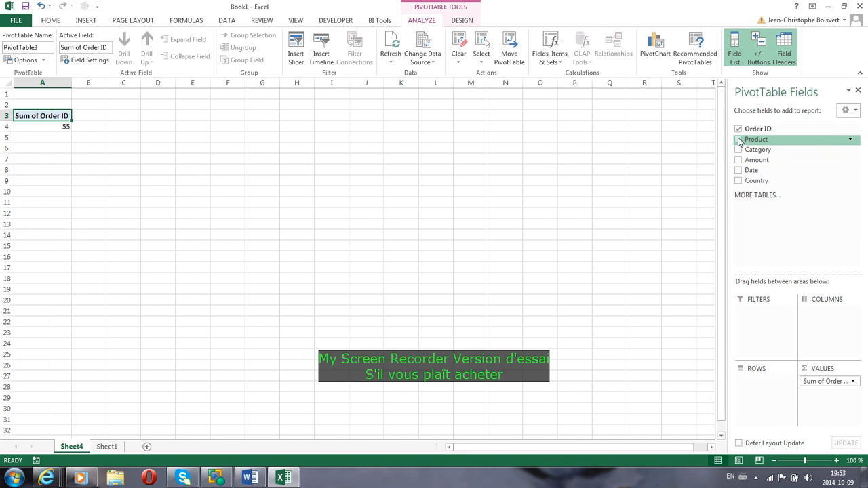
left_click(739, 140)
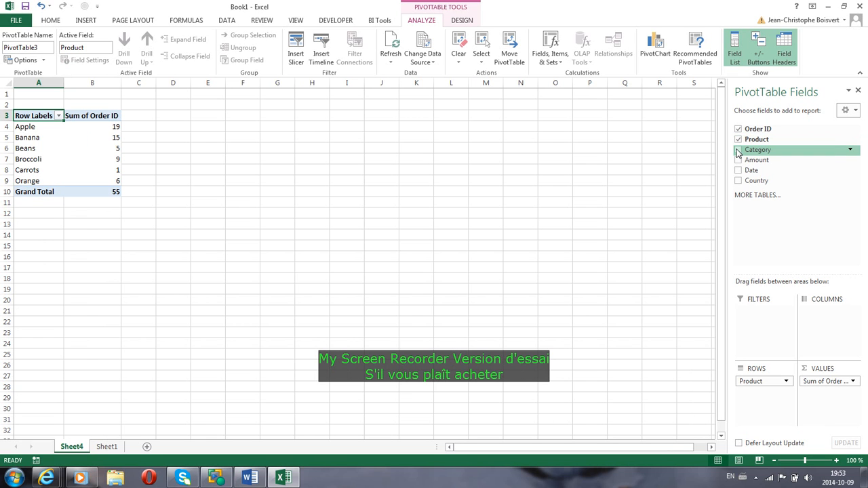
left_click(738, 162)
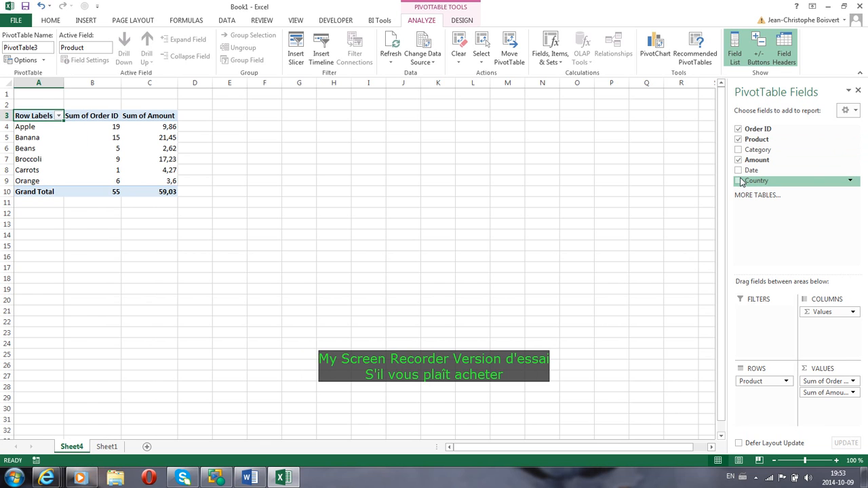
left_click(739, 181)
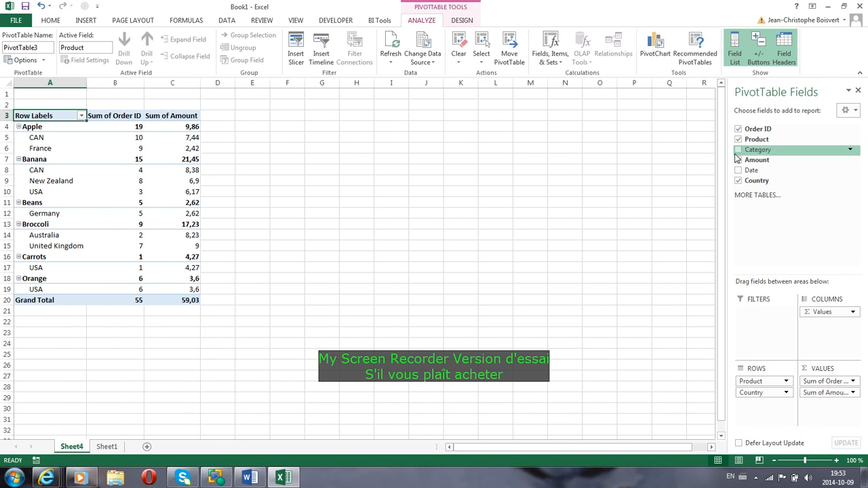
left_click(739, 149)
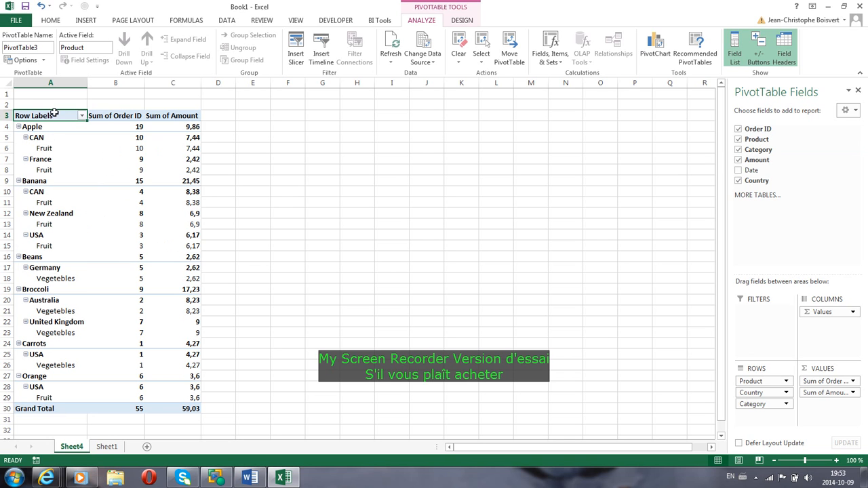
Step: Apply a medium PivotTable style with a dark blue header and light blue group rows to the whole pivot table
left_click_drag(54, 115, 172, 409)
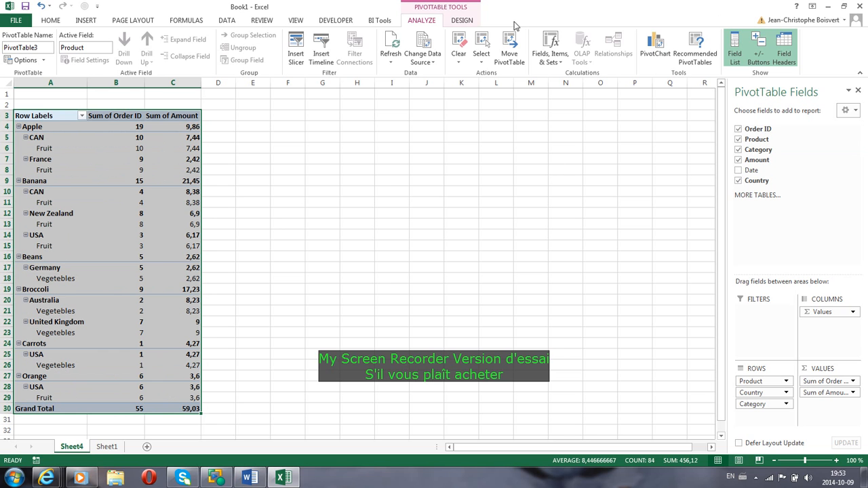
left_click(463, 21)
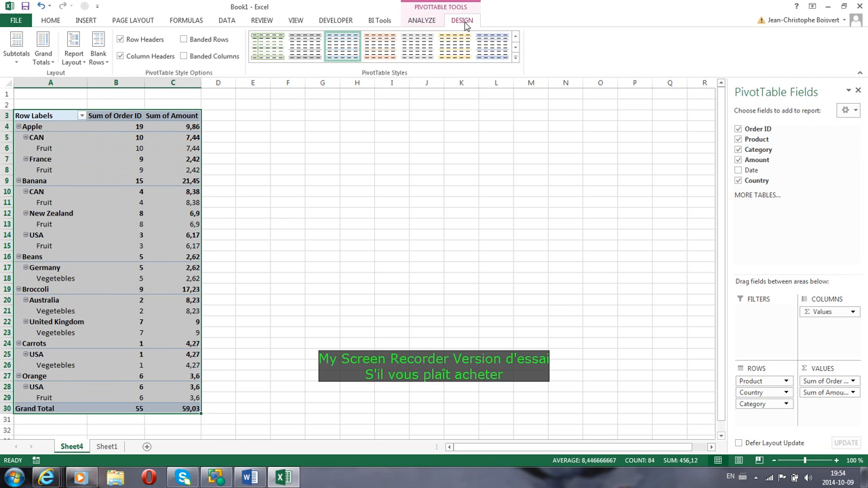
left_click(515, 69)
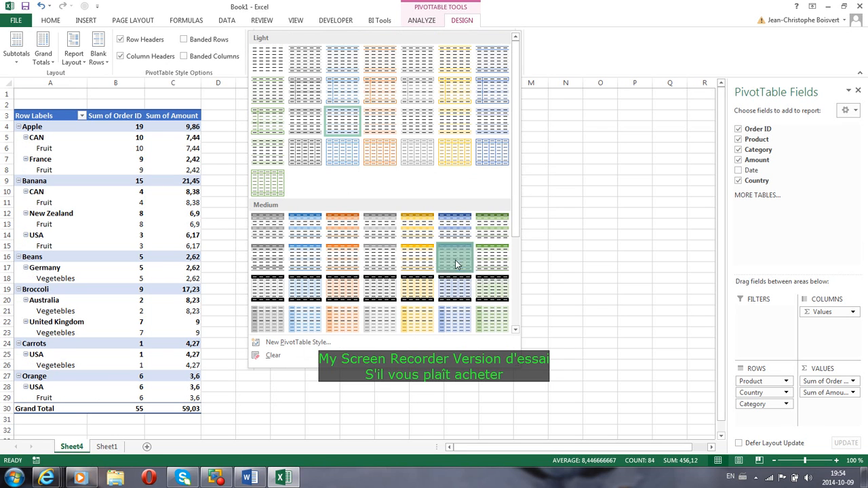
left_click(455, 259)
left_click(226, 132)
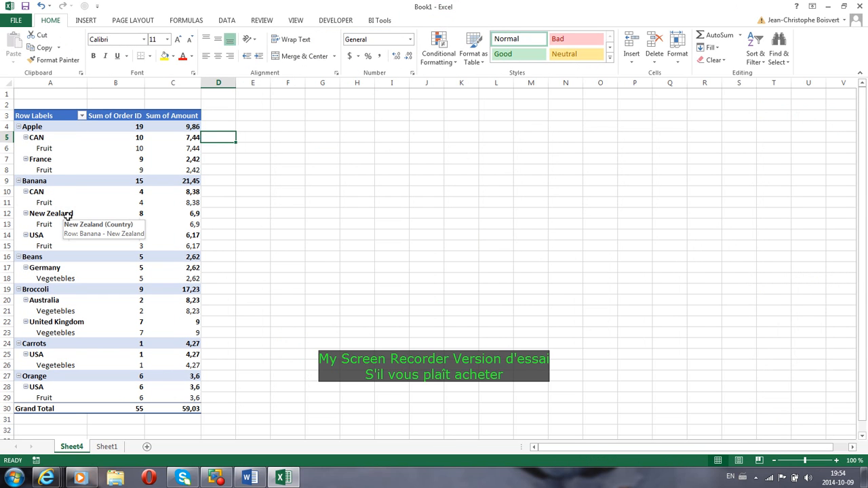
Step: Remove the Category field from the PivotTable report
left_click(99, 151)
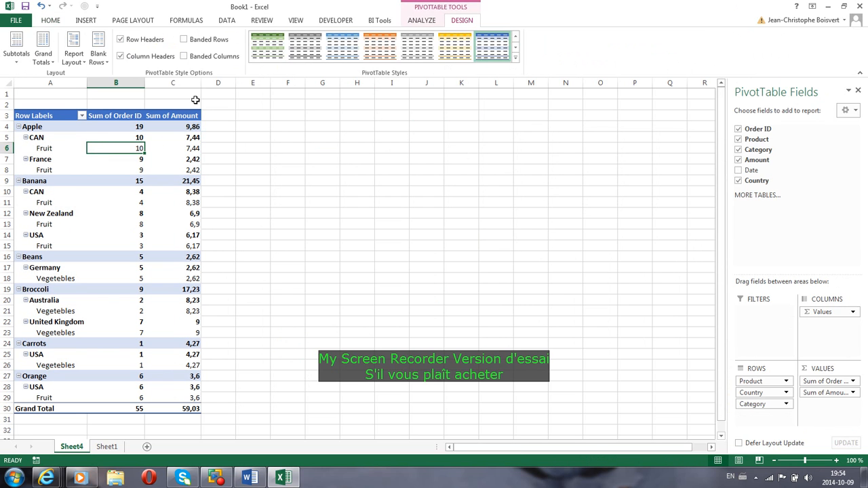
left_click(739, 150)
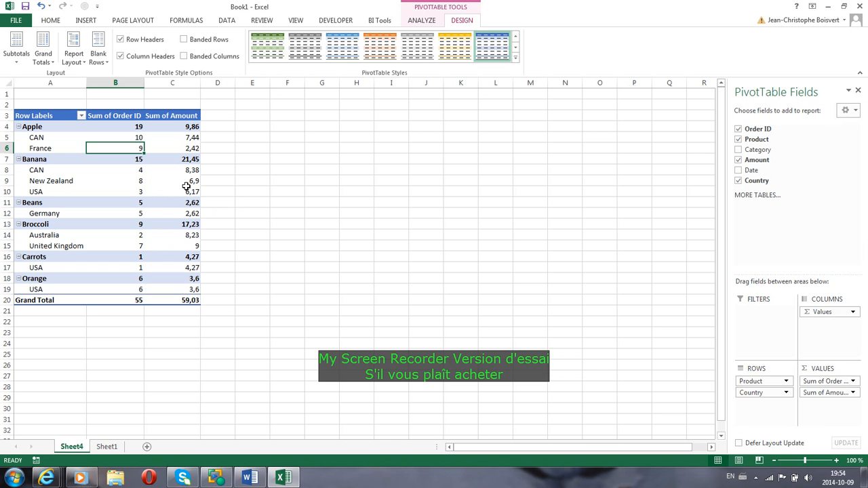
mouse_move(192, 194)
Step: Preview the column chart subtypes for the whole pivot table and insert a Clustered Column PivotChart
left_click_drag(51, 115, 181, 296)
left_click_drag(57, 116, 176, 299)
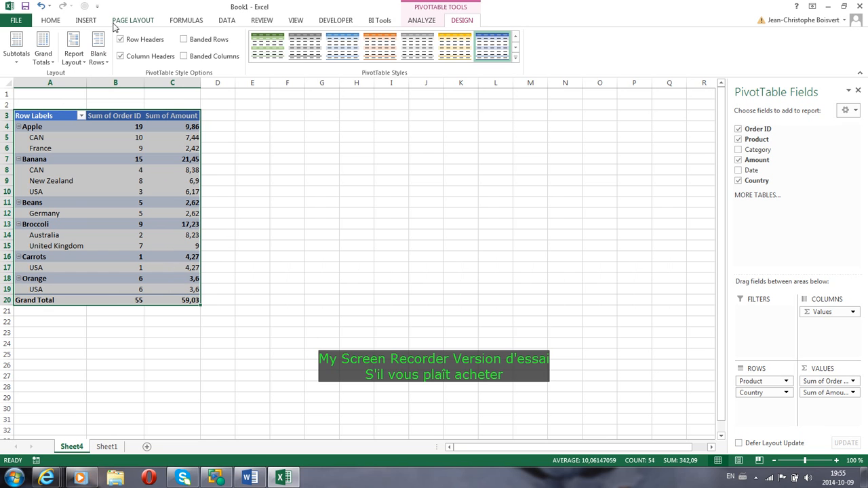
left_click(88, 22)
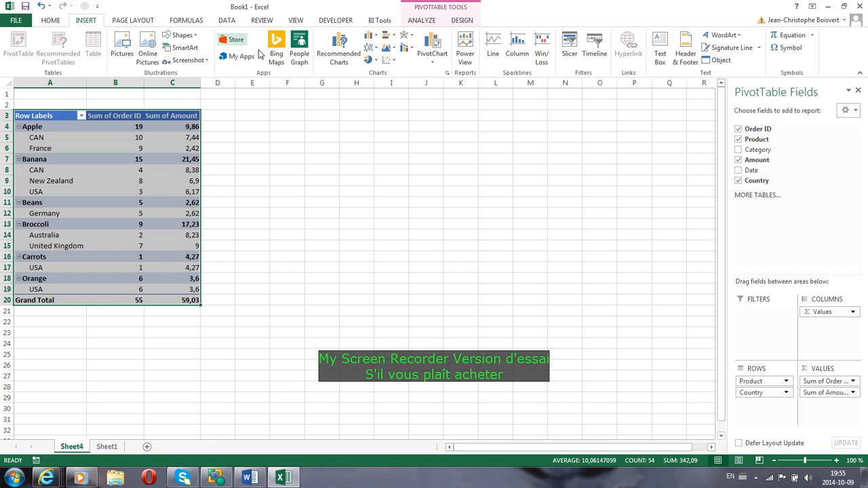
left_click(429, 65)
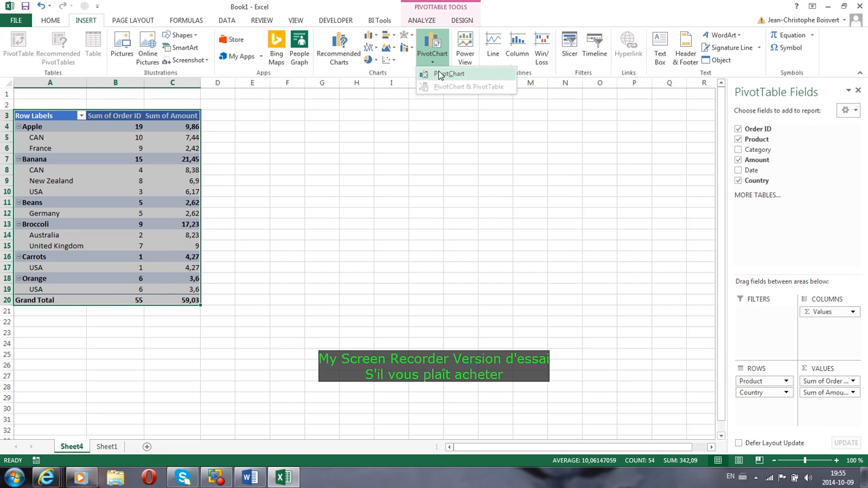
left_click(440, 73)
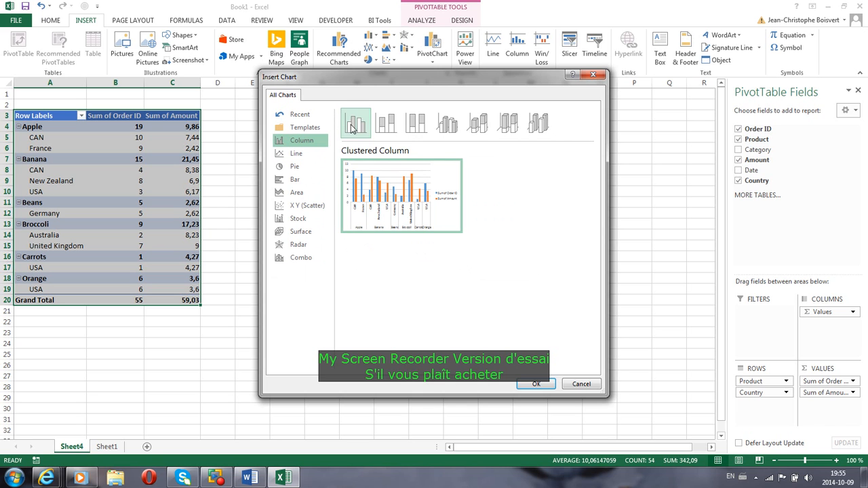
left_click(387, 123)
left_click(416, 123)
left_click(447, 123)
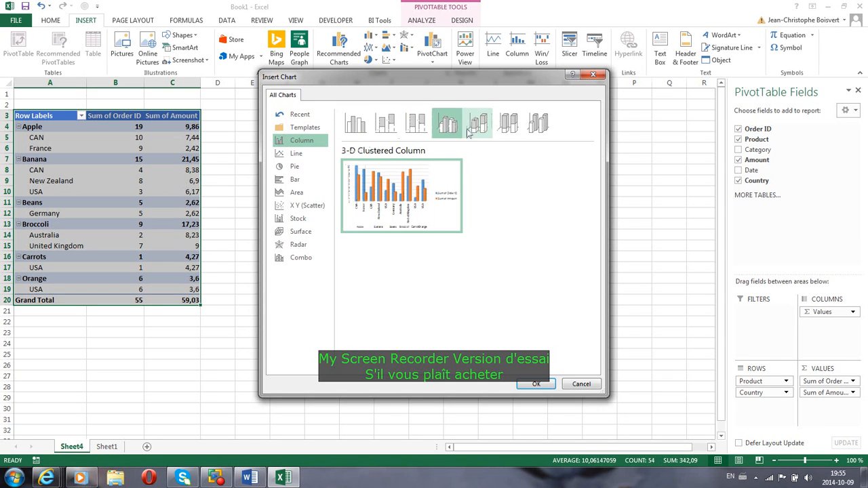
left_click(478, 123)
left_click(510, 124)
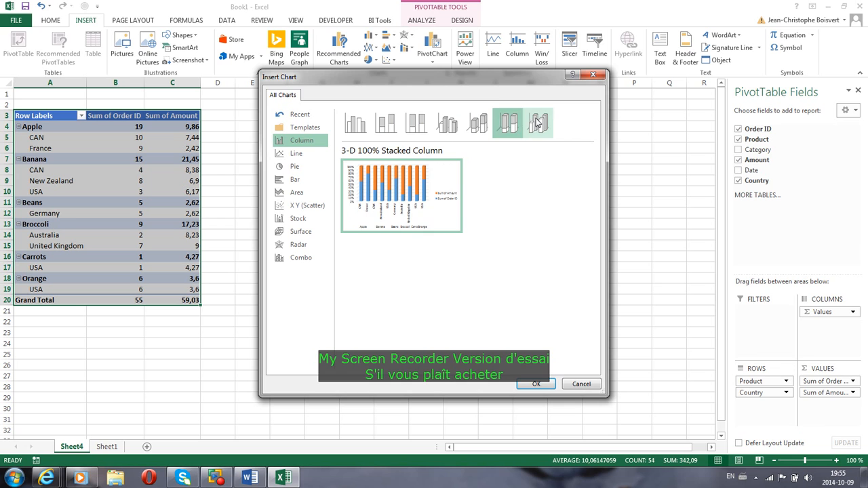
left_click(538, 123)
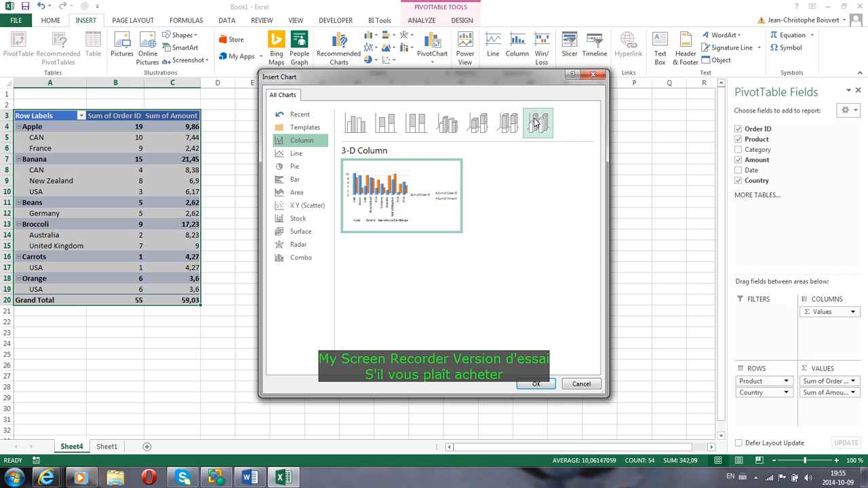
left_click(362, 128)
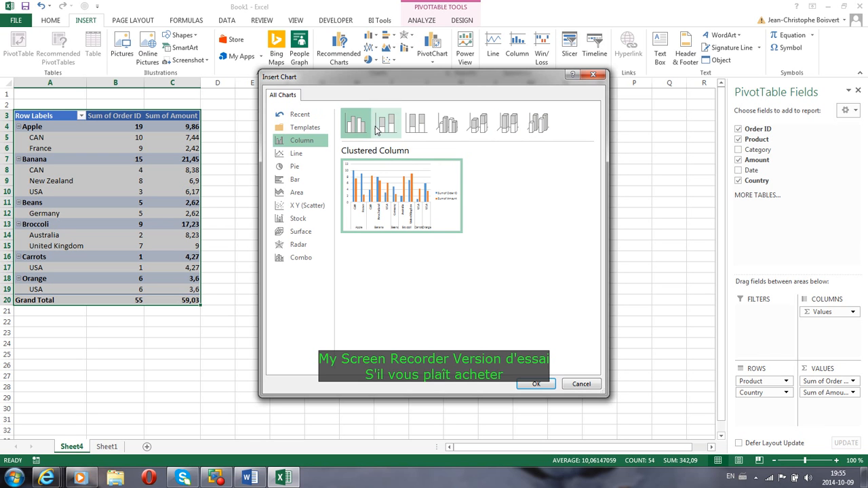
left_click(535, 384)
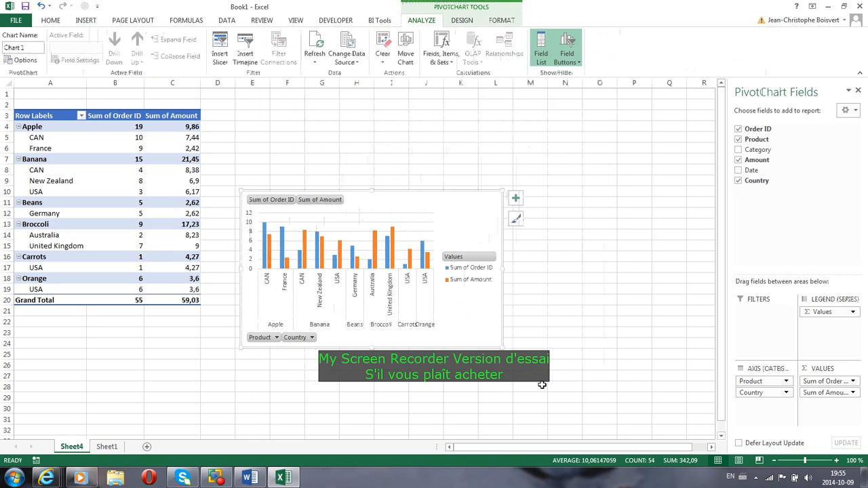
Step: Move the PivotChart up and to the right so that its upper edge lies at about row 6, beside the table
mouse_move(470, 206)
left_mouse_down()
mouse_move(507, 176)
mouse_move(508, 159)
left_mouse_up()
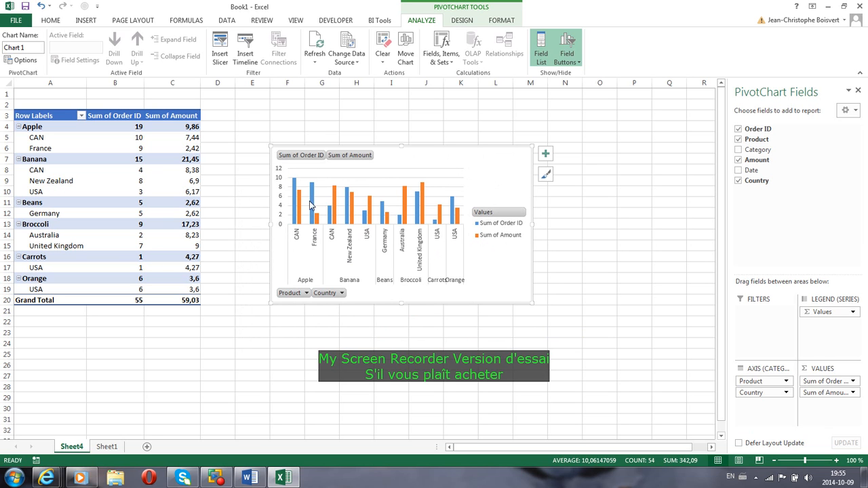
mouse_move(299, 201)
mouse_move(390, 225)
Step: Show a chart title on the PivotChart and remove its legend
left_click(546, 156)
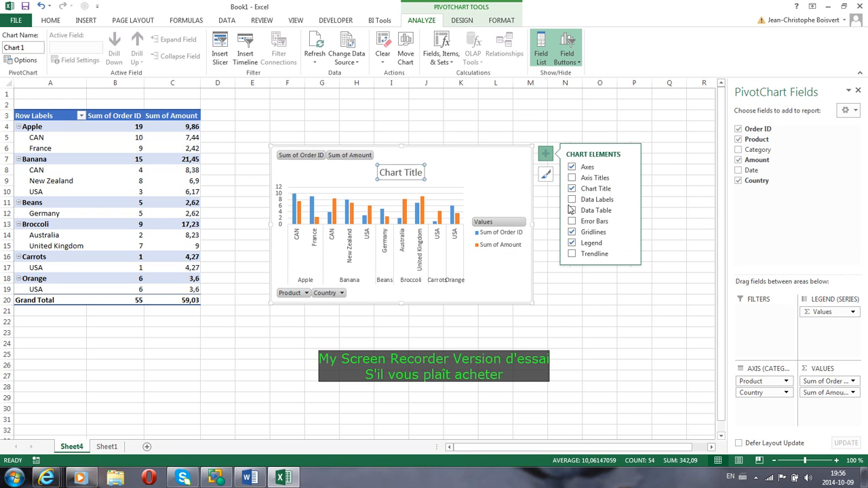
left_click(572, 244)
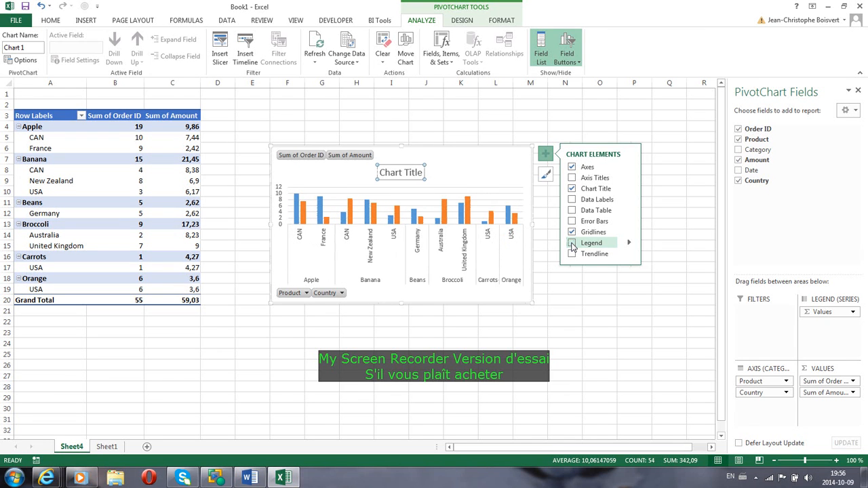
left_click(573, 179)
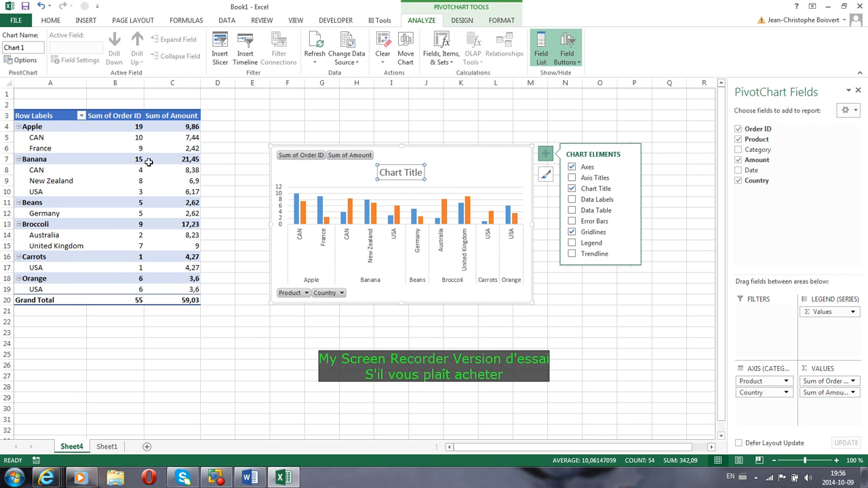
left_click(577, 306)
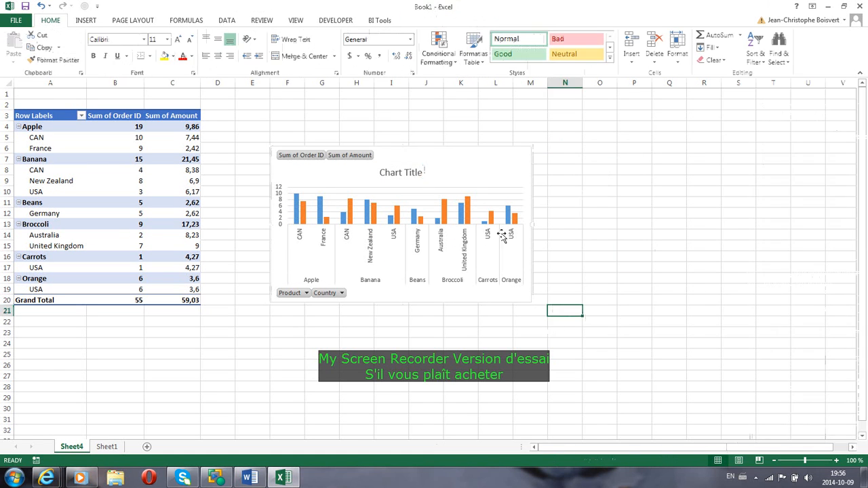
Step: Replace the PivotChart's placeholder title with "Vegetebels and fruits"
left_click(399, 174)
left_click_drag(426, 174, 377, 174)
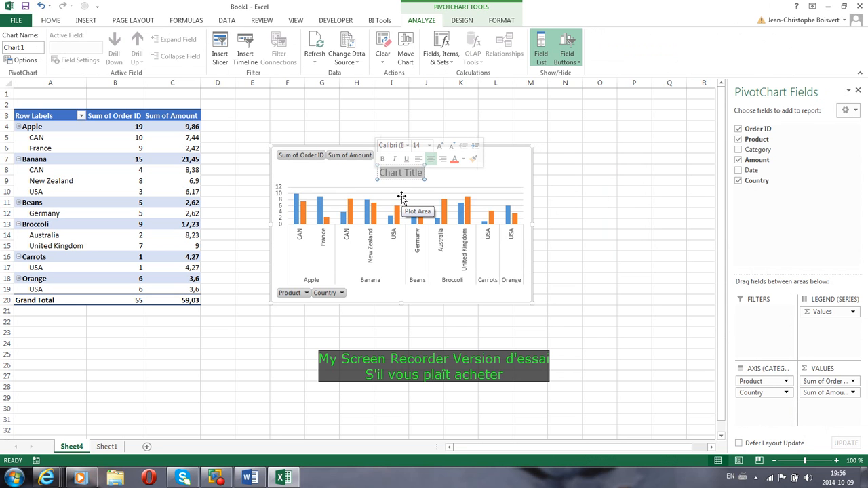
type("Vegeteb")
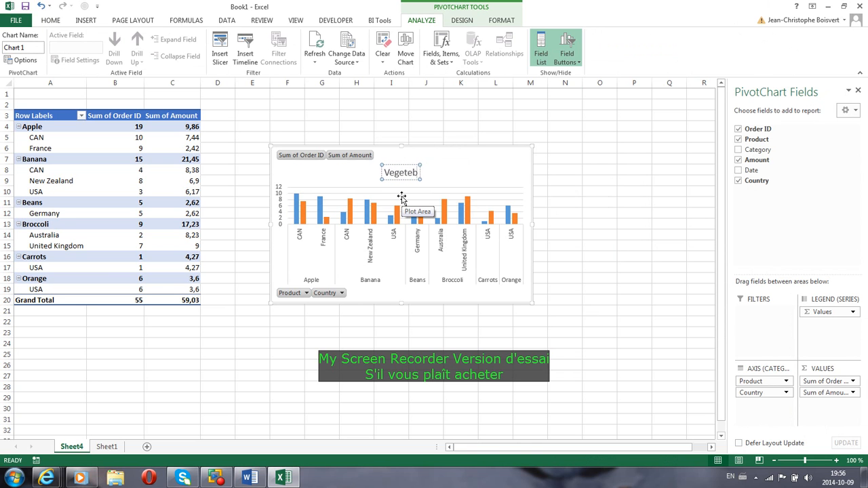
type("els")
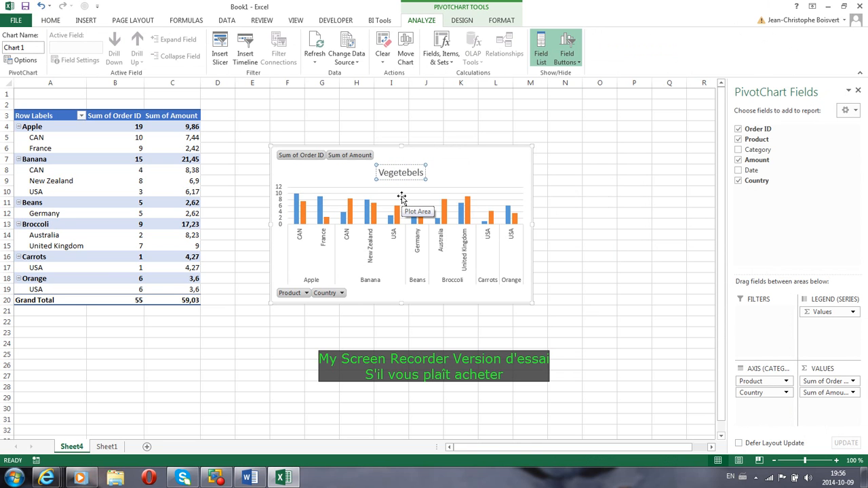
type(" and fruits")
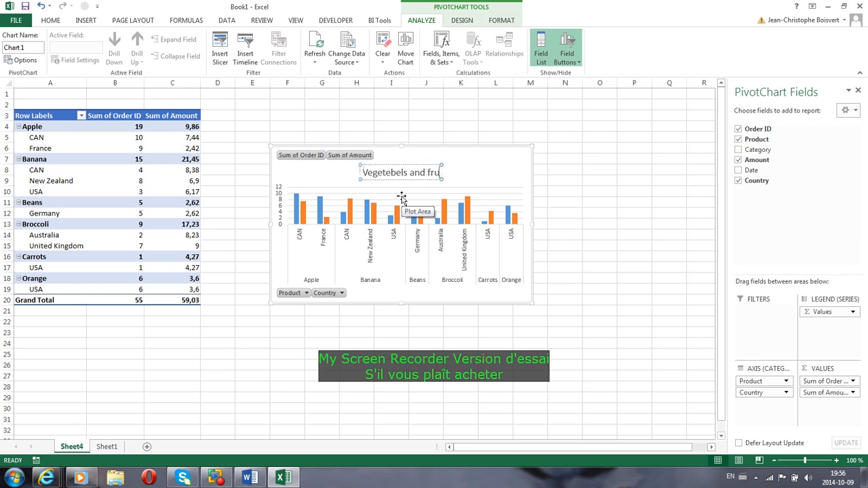
Step: Hide all field buttons on the PivotChart
left_click(333, 155)
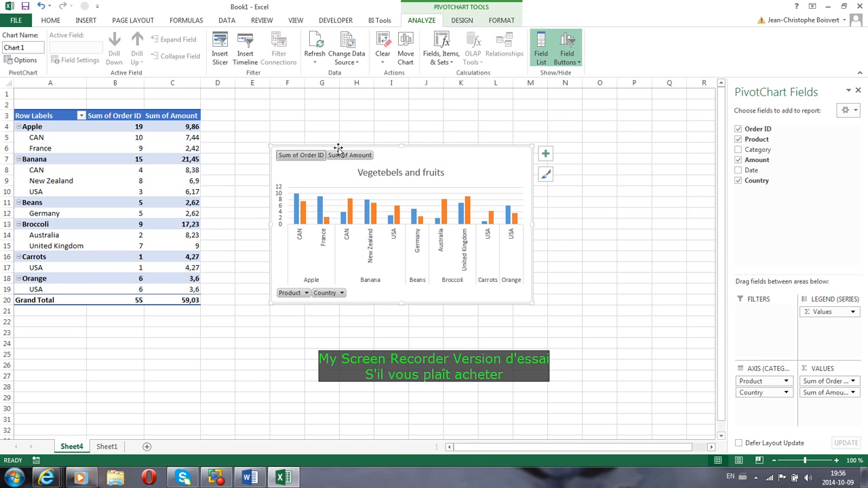
right_click(302, 160)
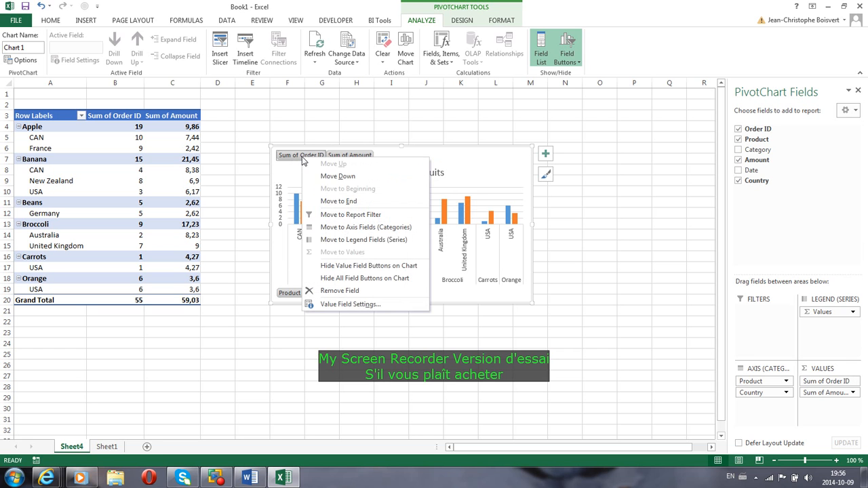
left_click(352, 280)
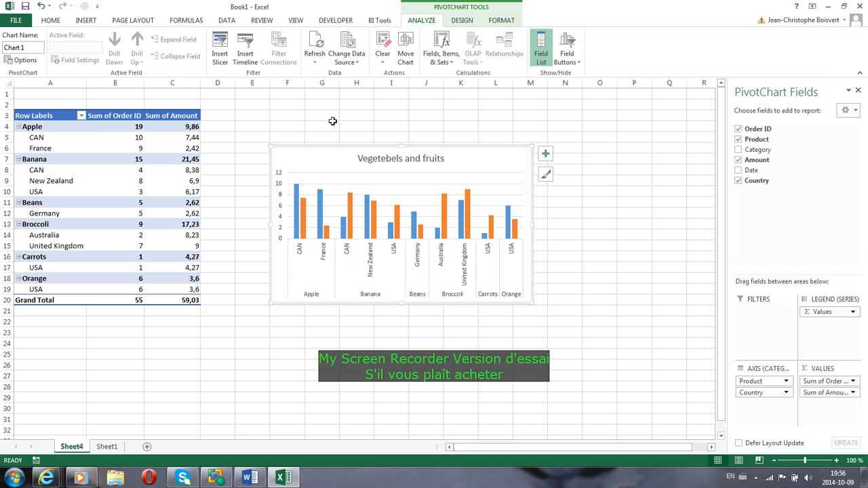
Step: Apply the dark grey gradient chart style with solid columns to the PivotChart and recolour it with the Colorful palette starting orange, yellow, green
left_click(460, 21)
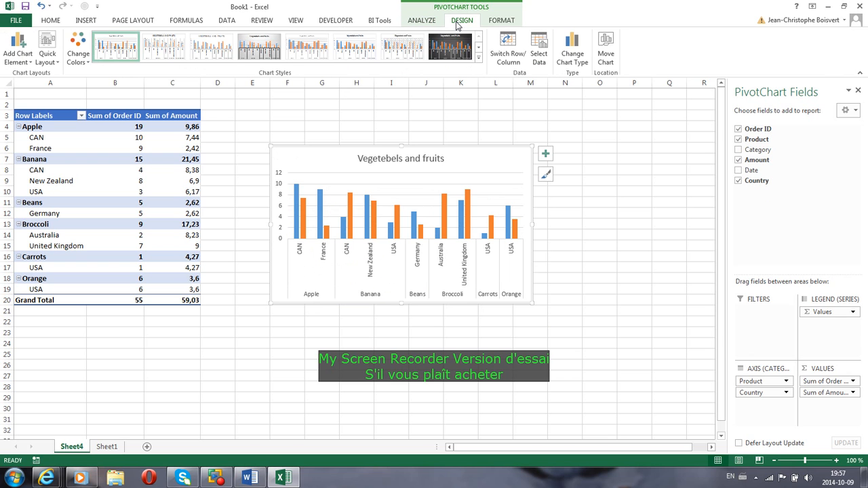
left_click(480, 62)
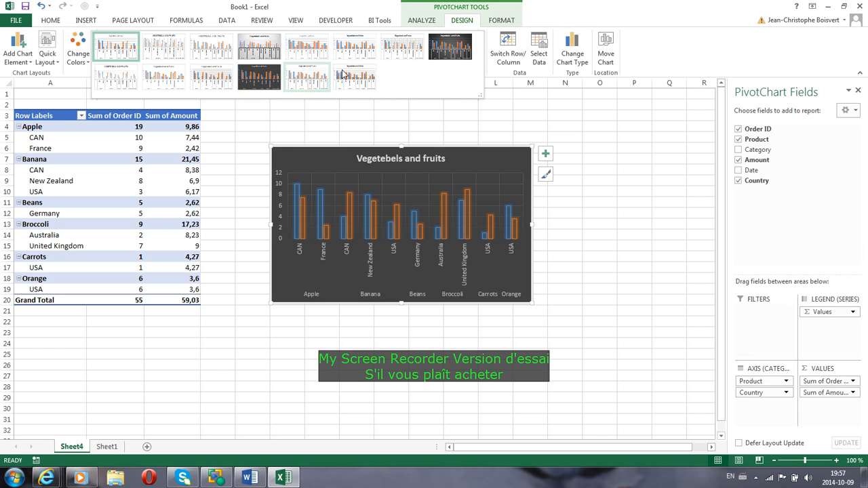
left_click(450, 48)
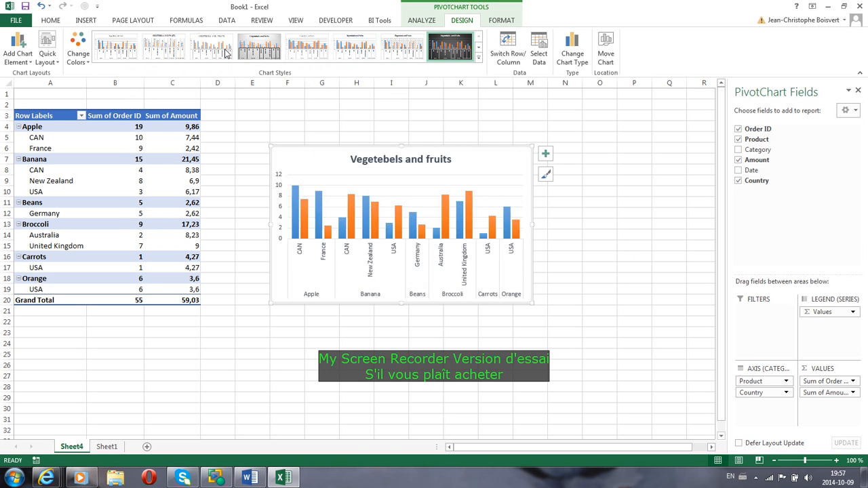
left_click(78, 51)
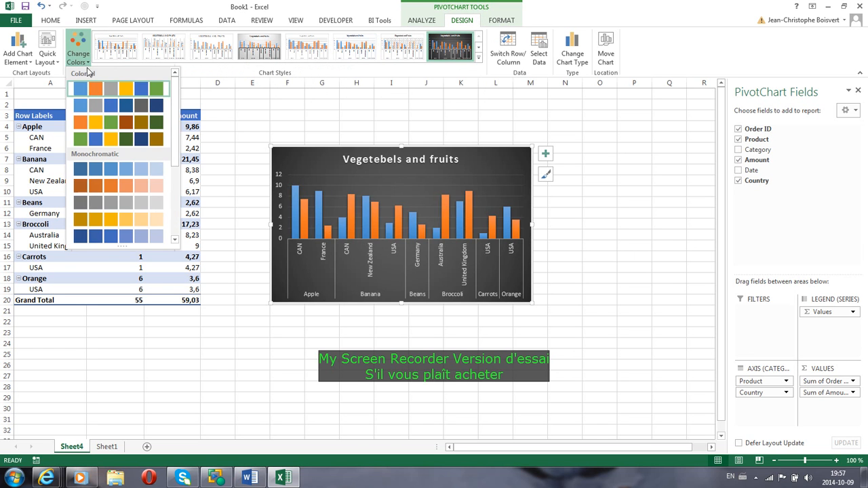
left_click(129, 126)
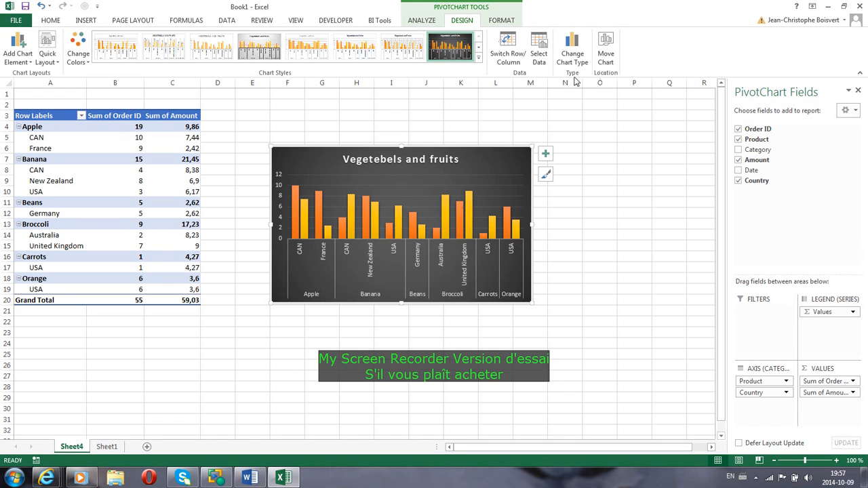